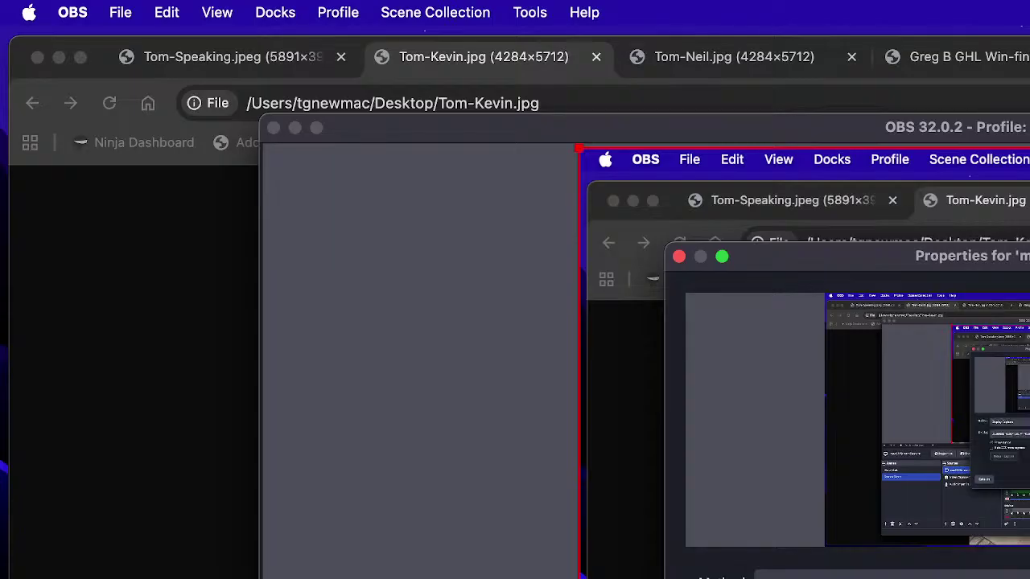
- Put away OBS and its Properties window, then bring Chrome's Agent Studio tab to the front
left_click(294, 127)
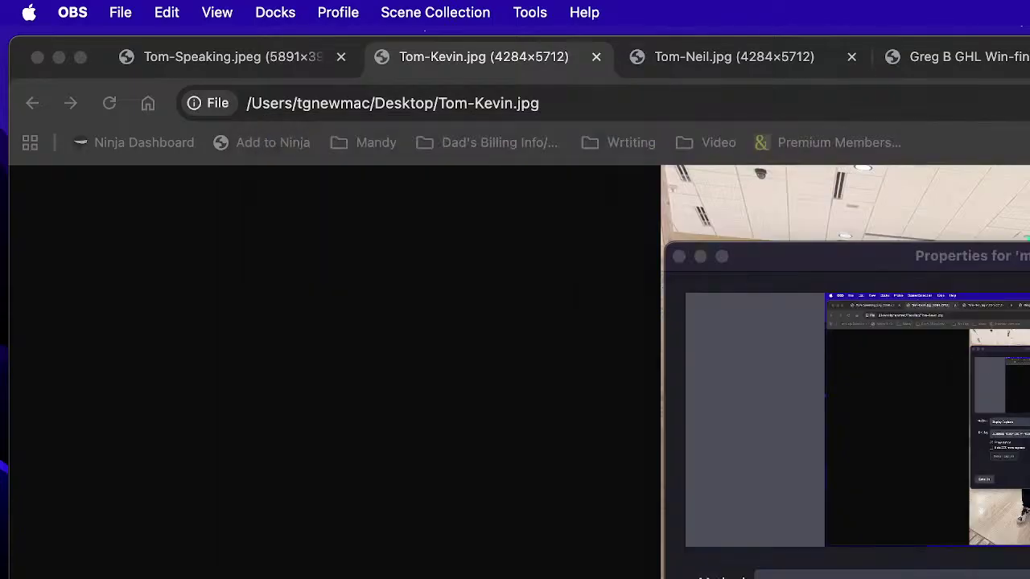
double_click(770, 250)
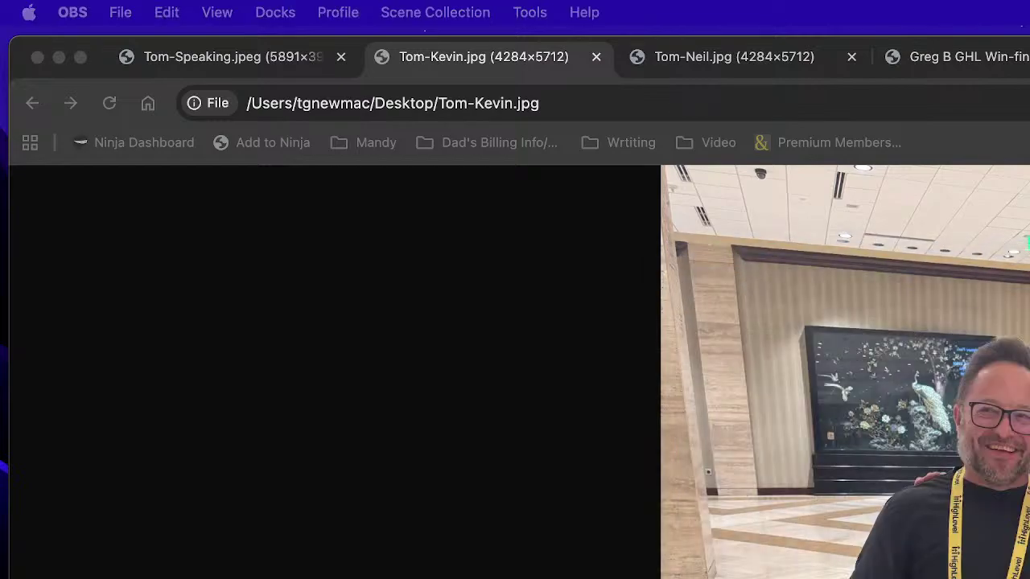
key("super+Tab")
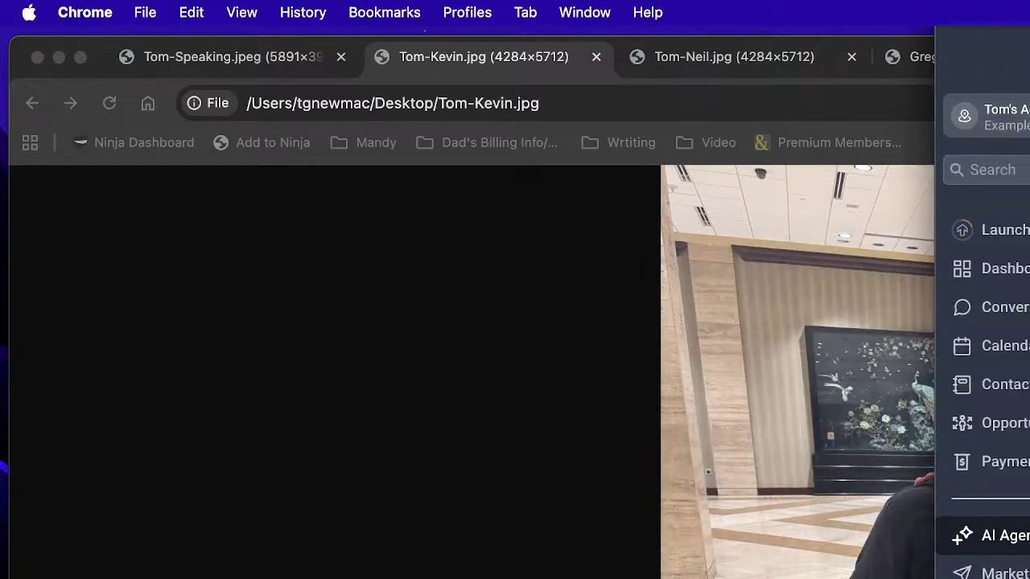
key("ctrl+Tab")
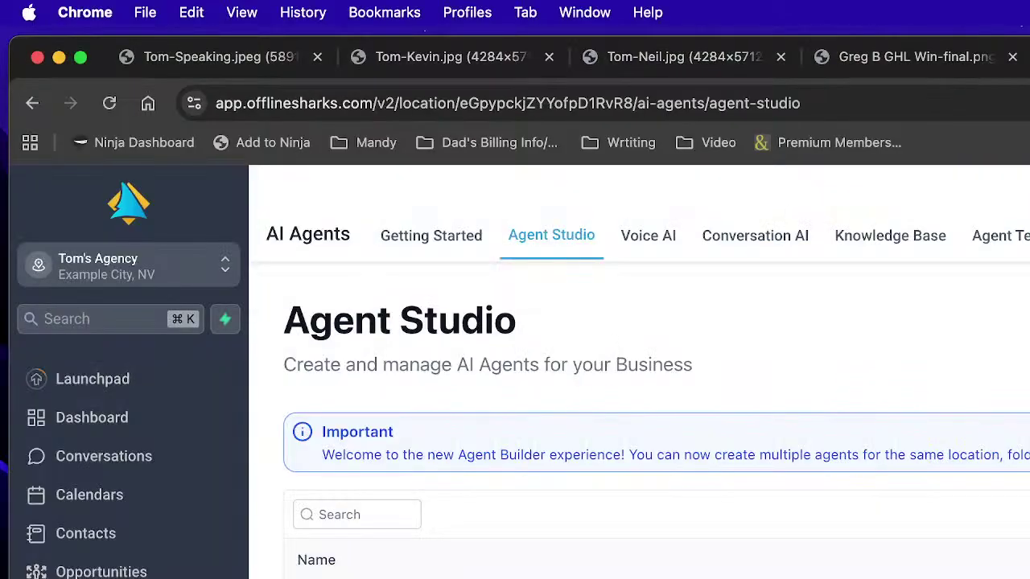
left_click_drag(965, 61, 201, 60)
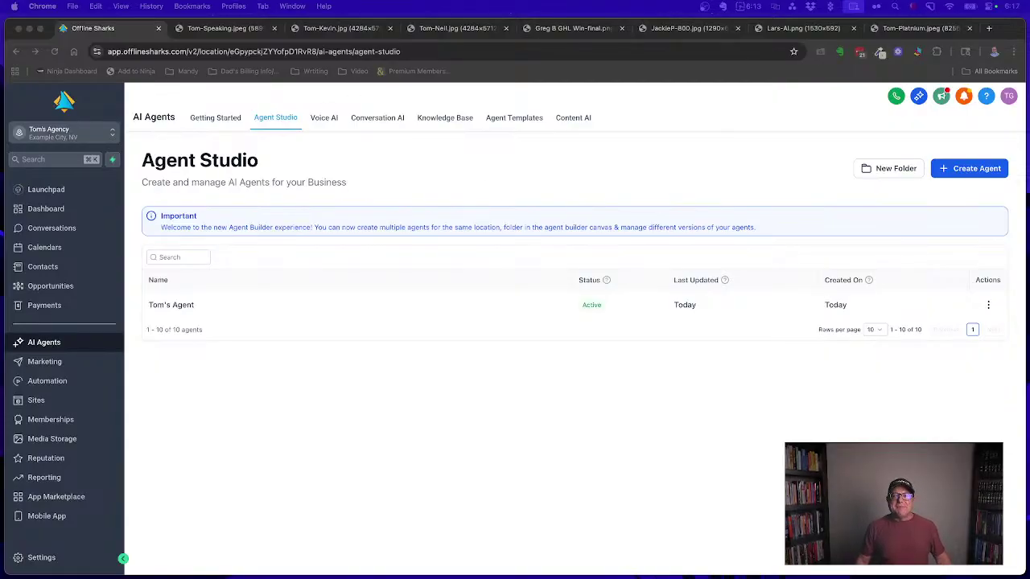
left_click(376, 142)
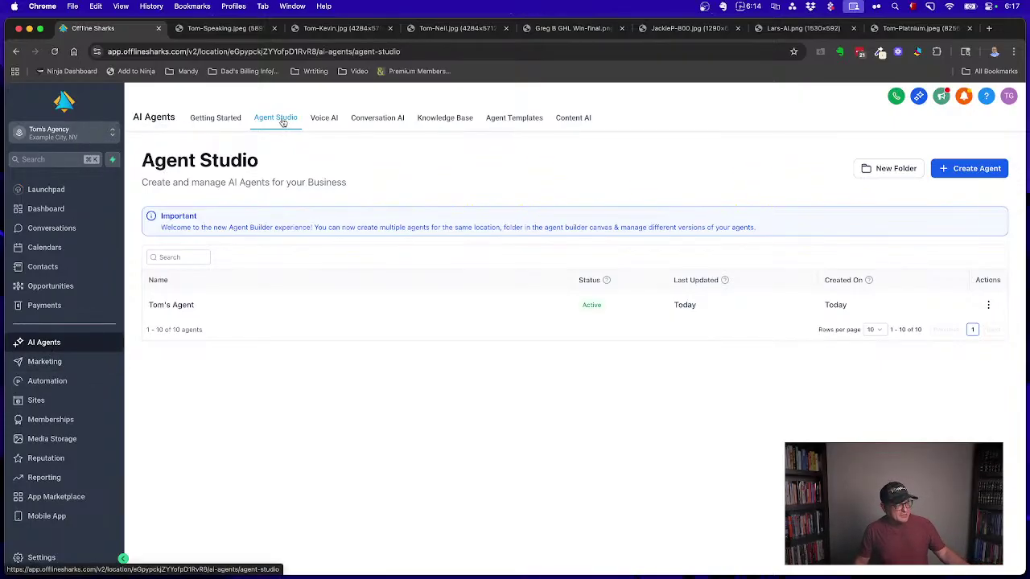
- Open Tom's Agent and reposition the Sequential Node and AI Agent node on the canvas
left_click(183, 306)
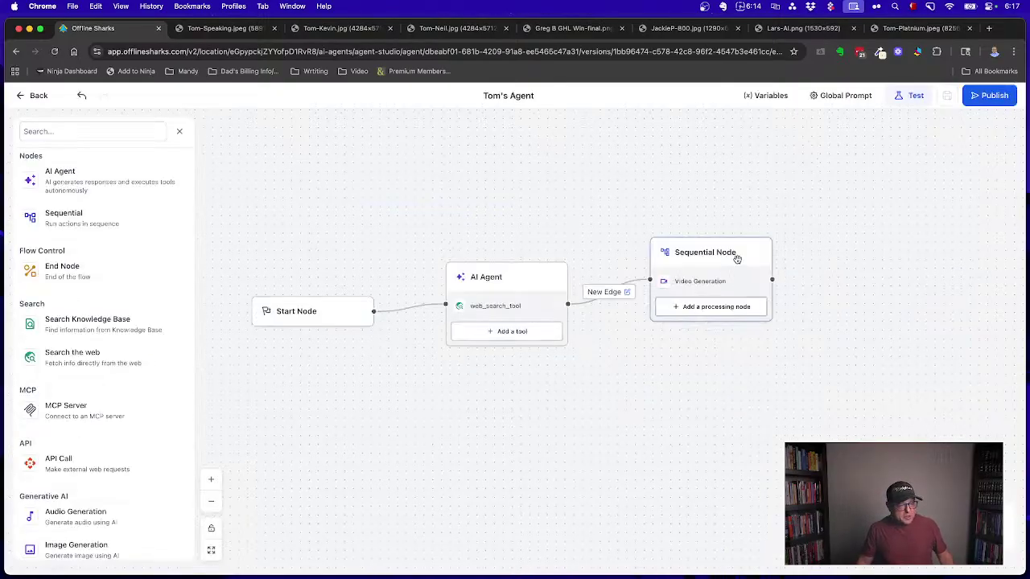
left_click_drag(735, 258, 825, 232)
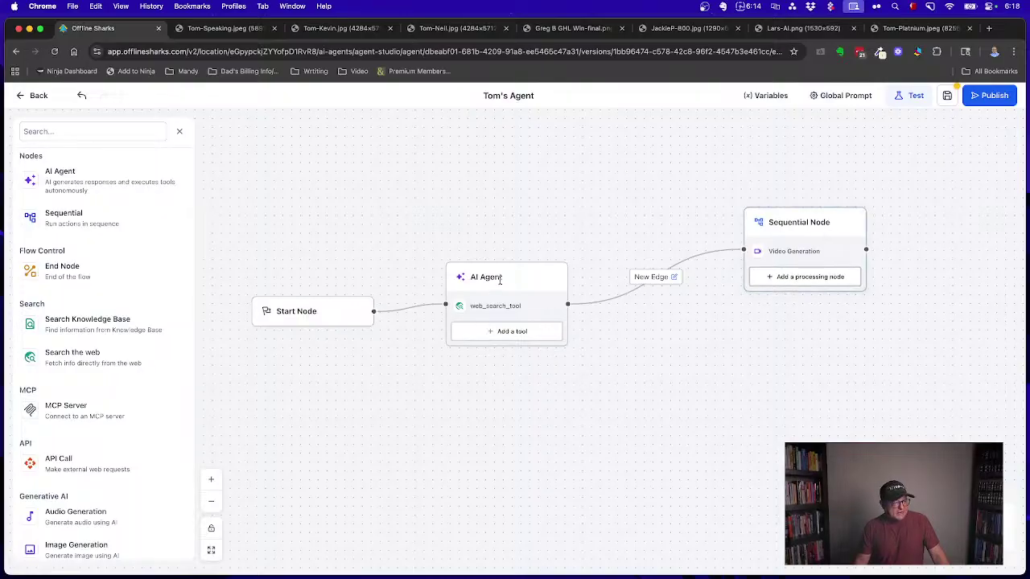
left_click_drag(500, 283, 515, 342)
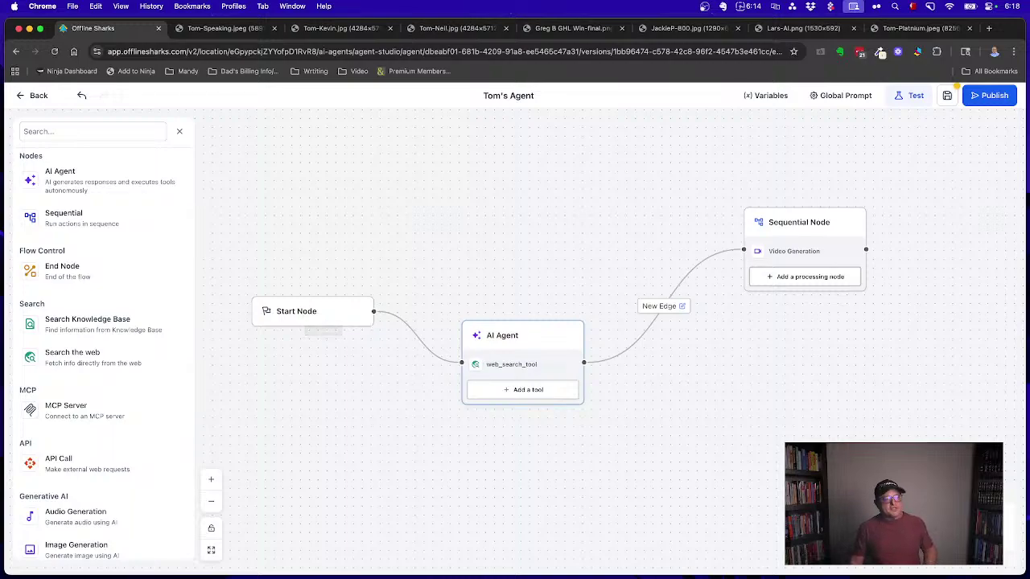
left_click_drag(538, 343, 521, 266)
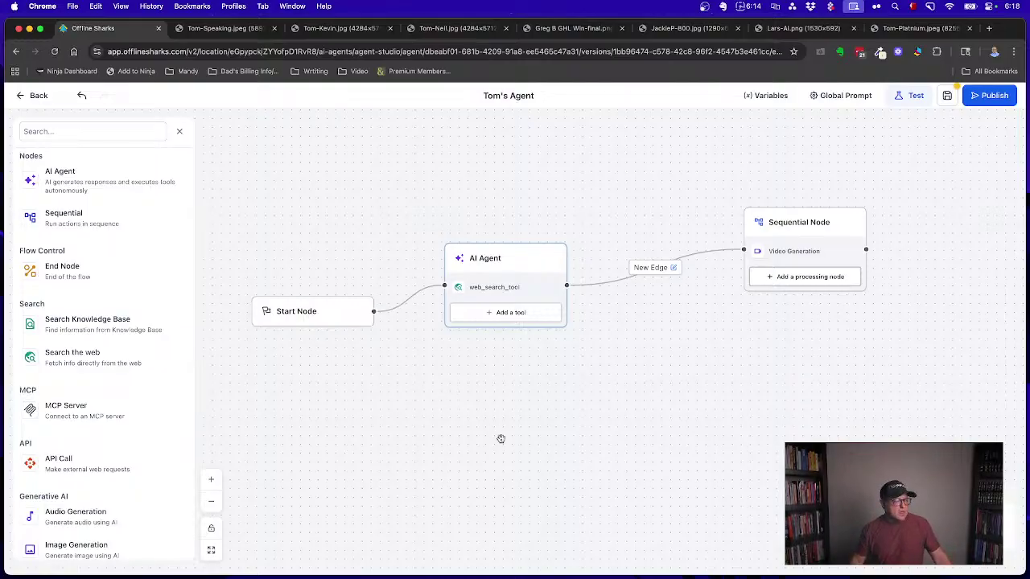
left_click_drag(497, 295, 526, 402)
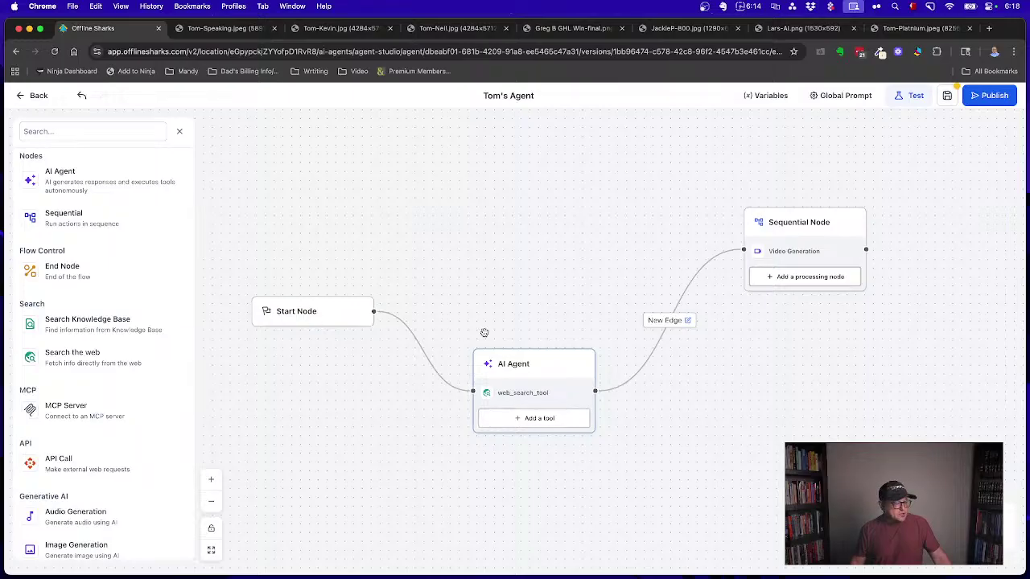
- Add a new AI Agent node from the node sidebar
scroll(96, 205, "down", 5)
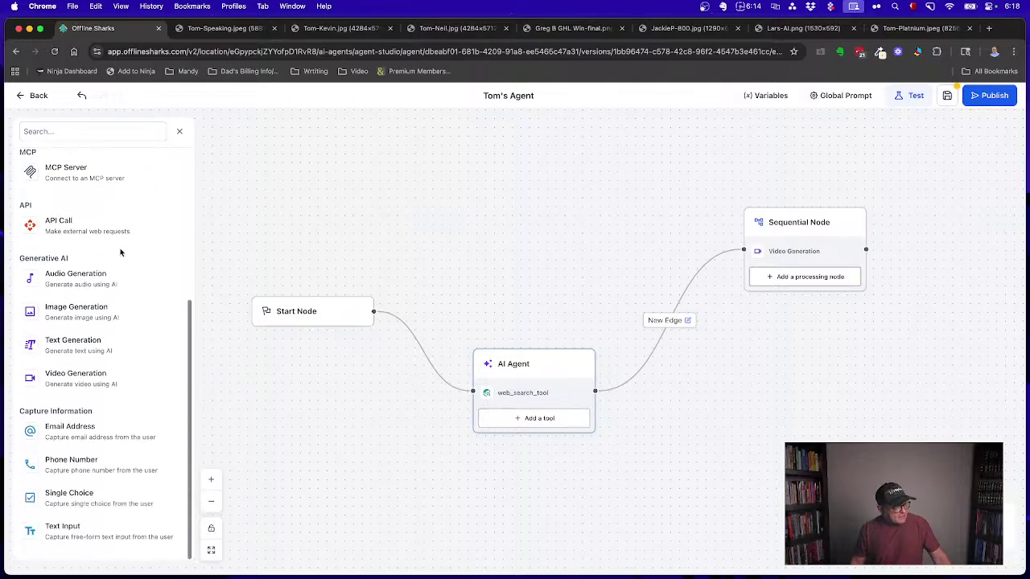
scroll(138, 329, "up", 4)
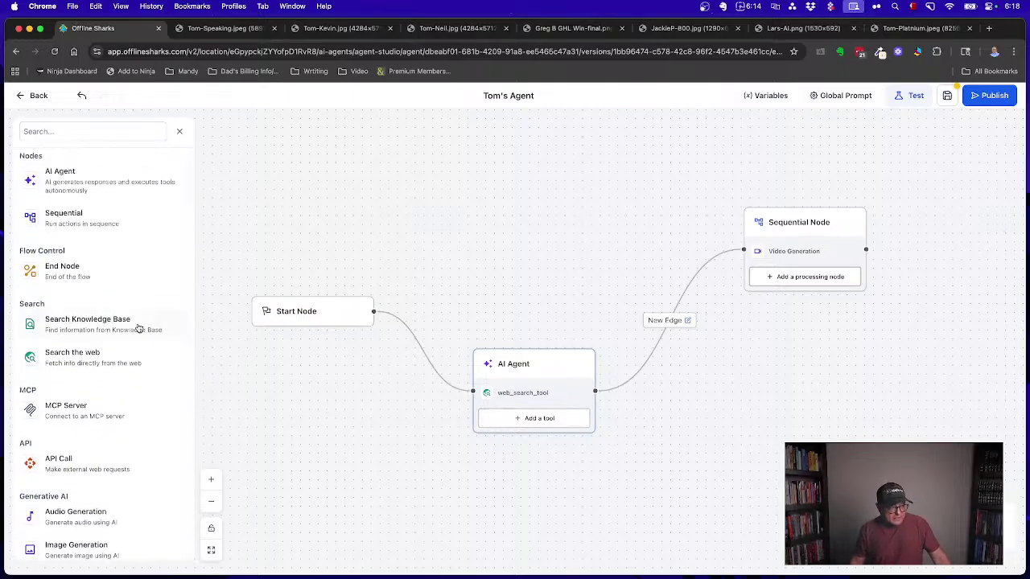
left_click(73, 175)
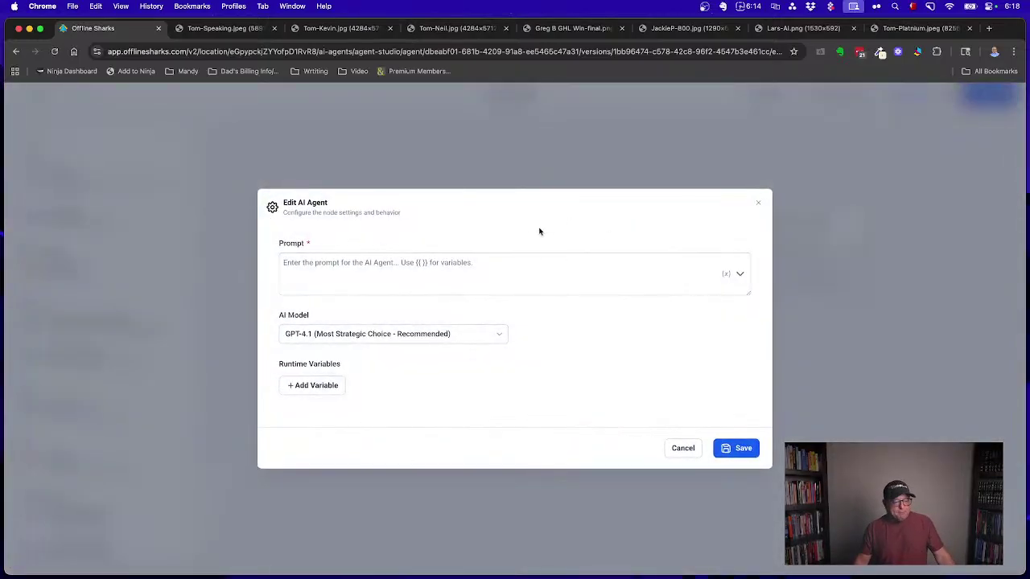
- Focus the new AI Agent's prompt, keep GPT-4.1 as the model, then cancel the dialog
left_click(281, 261)
left_click(515, 270)
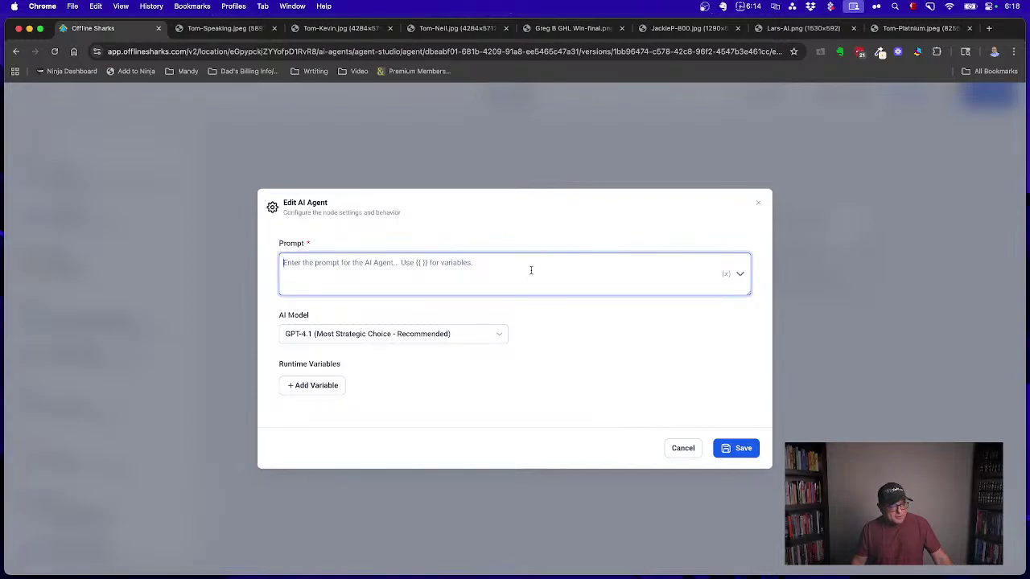
left_click(497, 335)
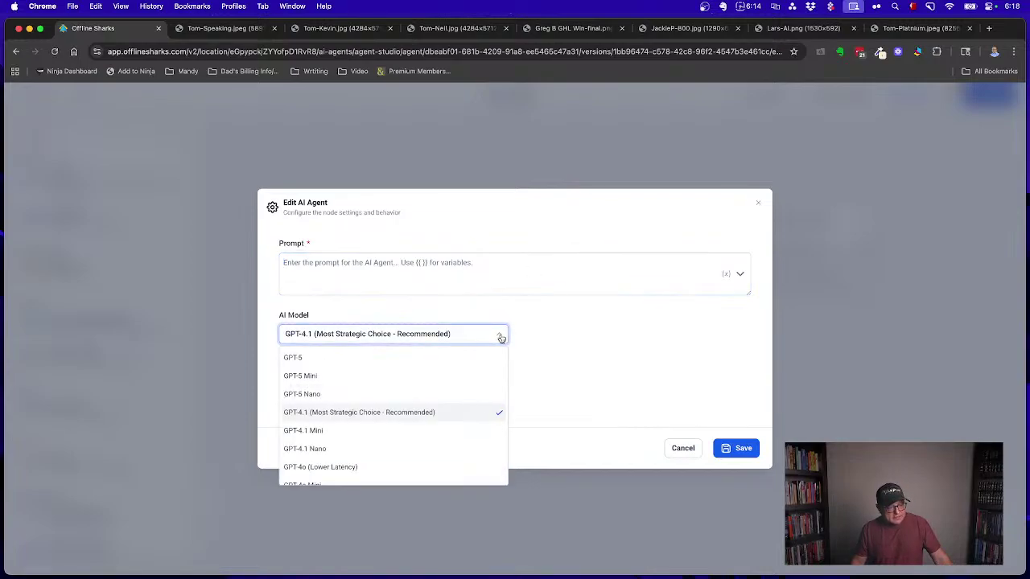
scroll(370, 374, "up", 1)
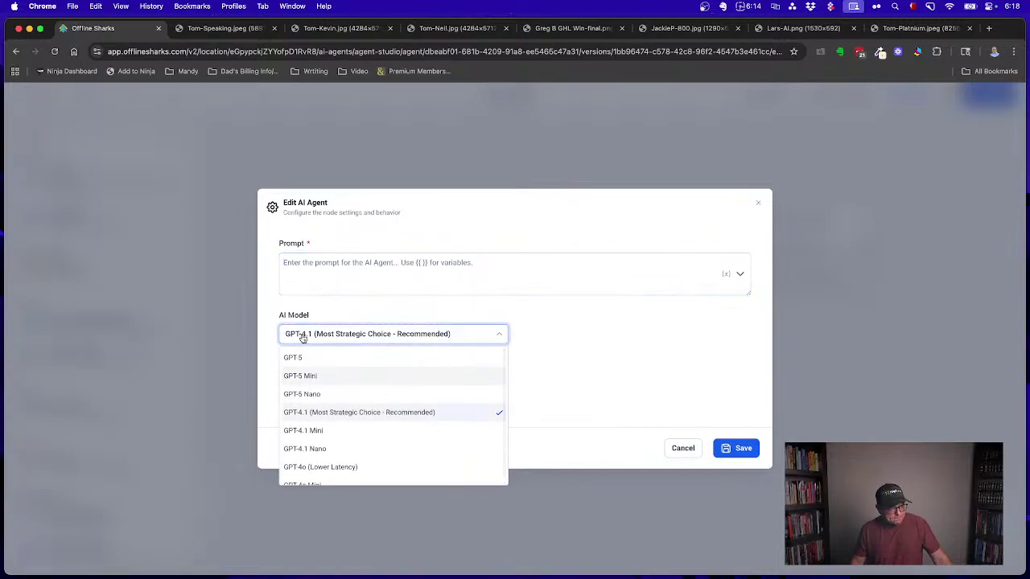
left_click(589, 333)
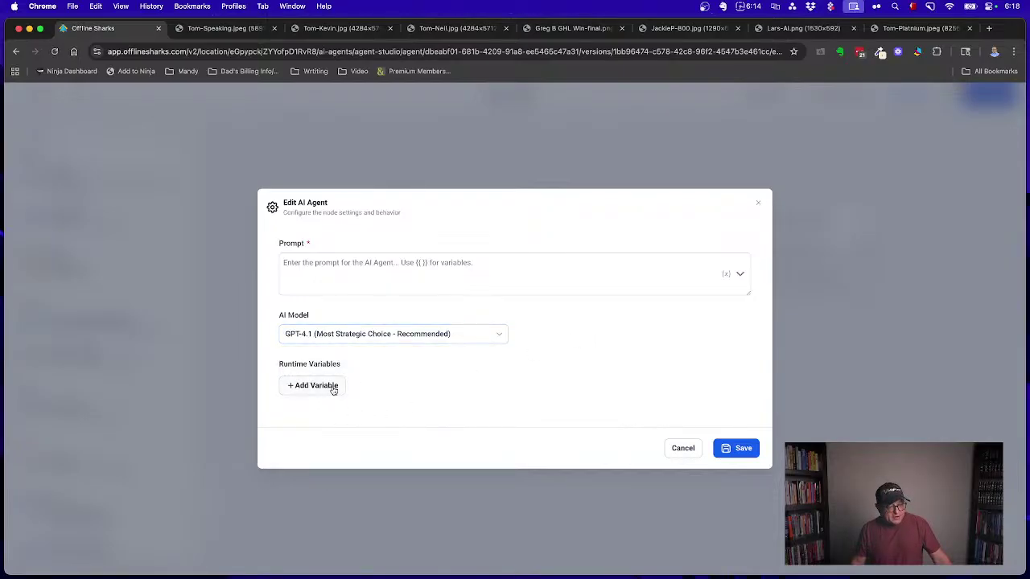
left_click(682, 448)
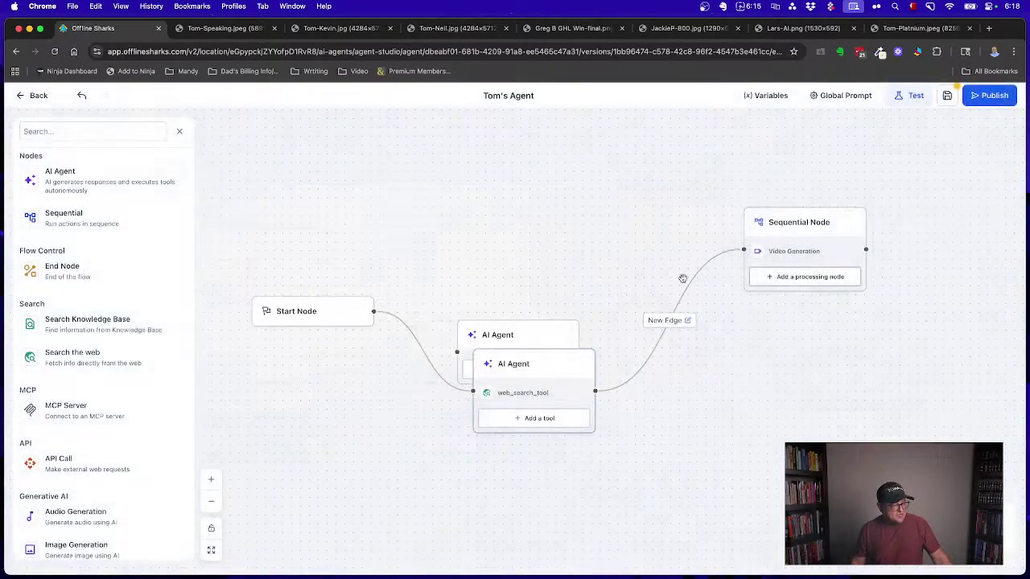
- Add a Sequential Node, separate the stacked nodes, then delete the extra Sequential Node
left_click(72, 216)
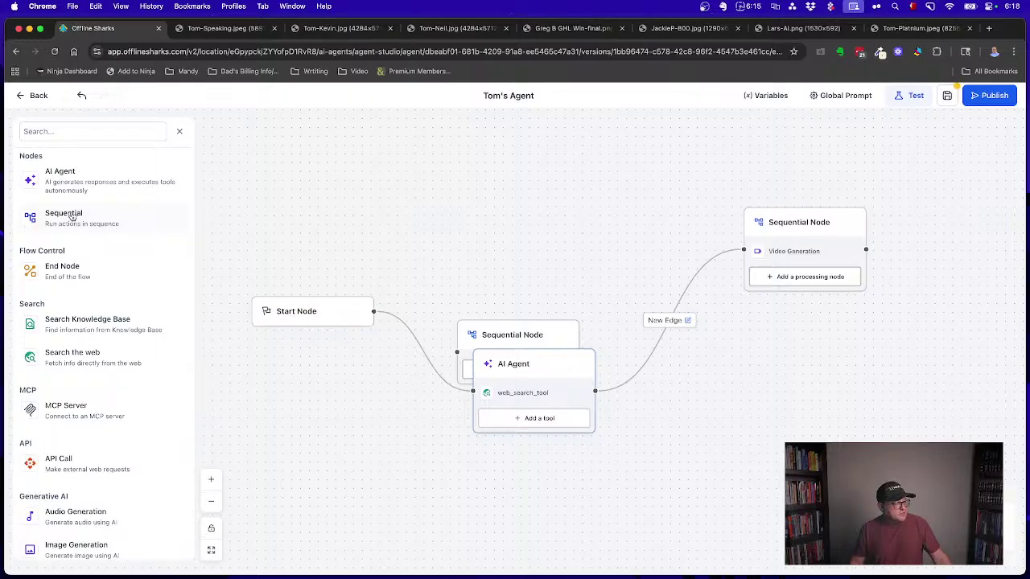
left_click_drag(525, 366, 735, 420)
left_click_drag(531, 334, 556, 250)
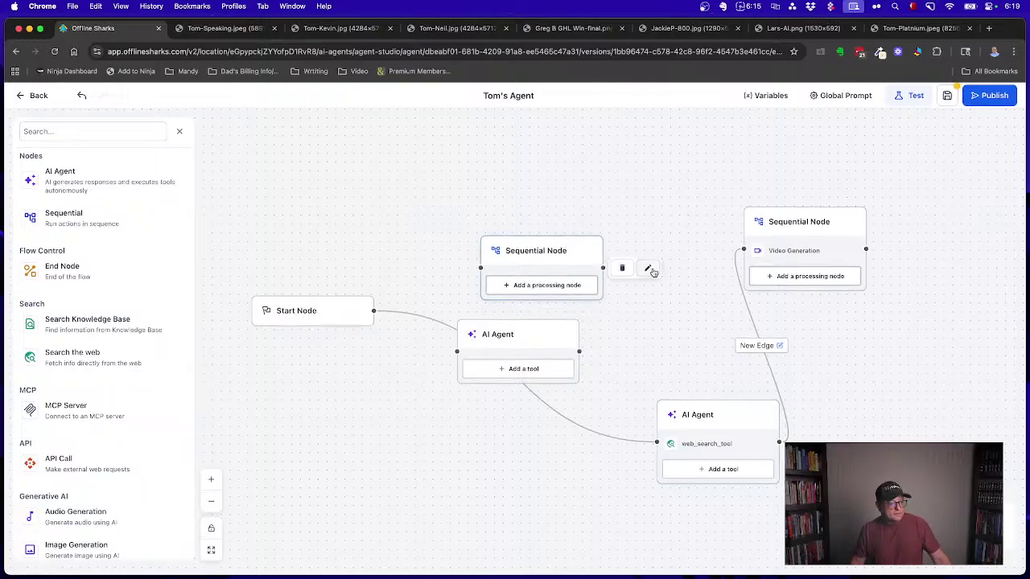
left_click(650, 270)
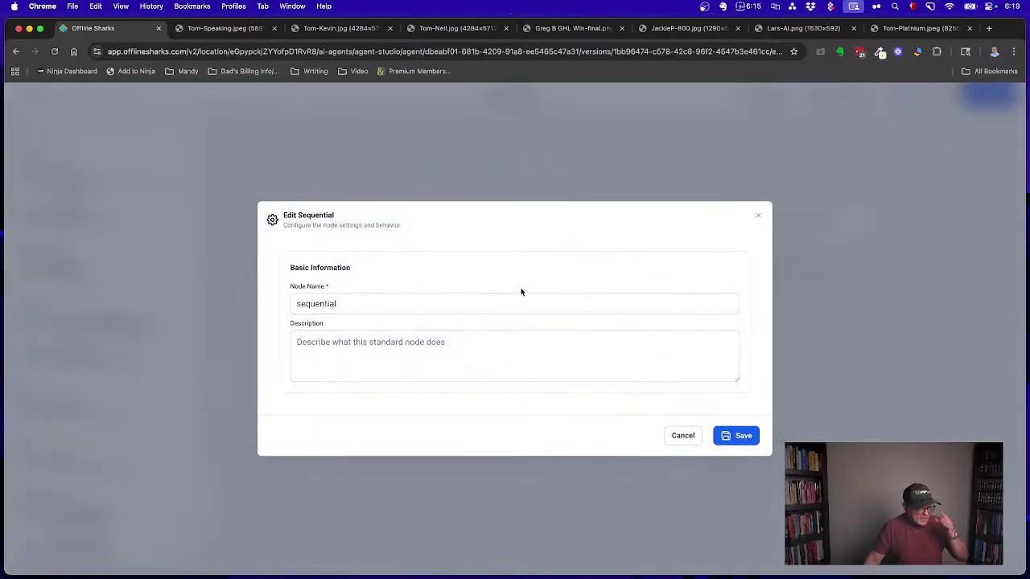
left_click(686, 438)
left_click(685, 438)
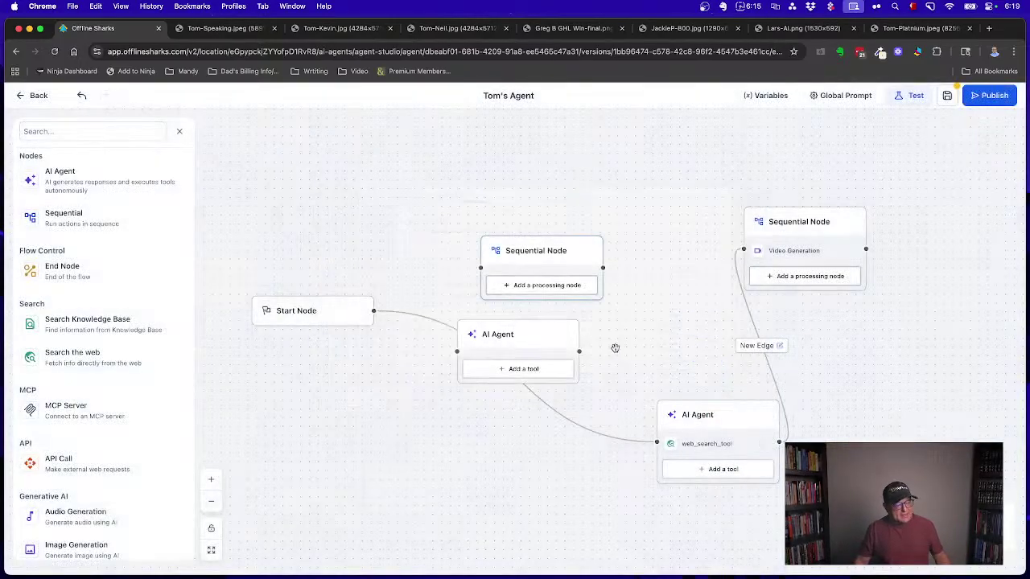
left_click(544, 288)
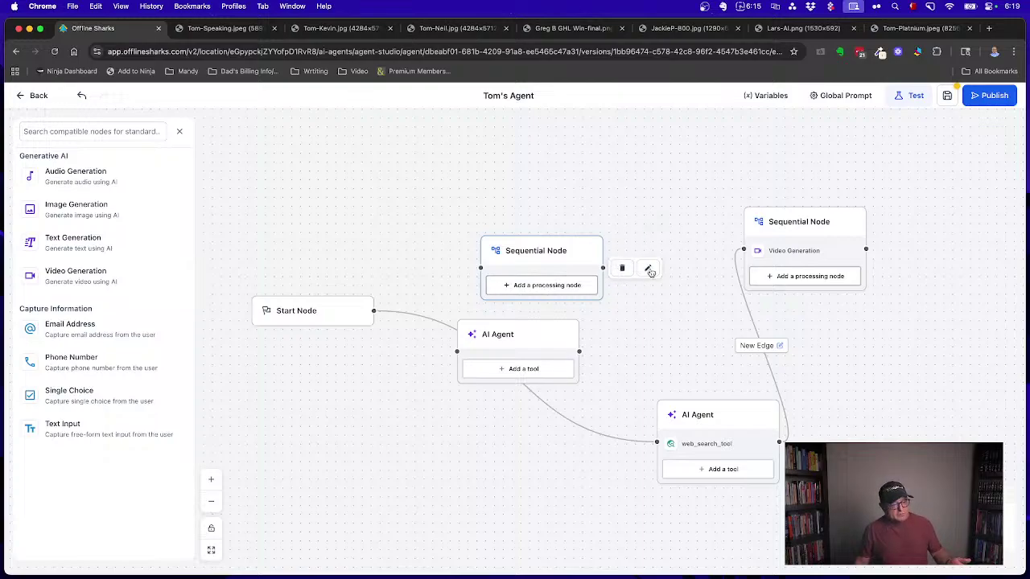
left_click(622, 268)
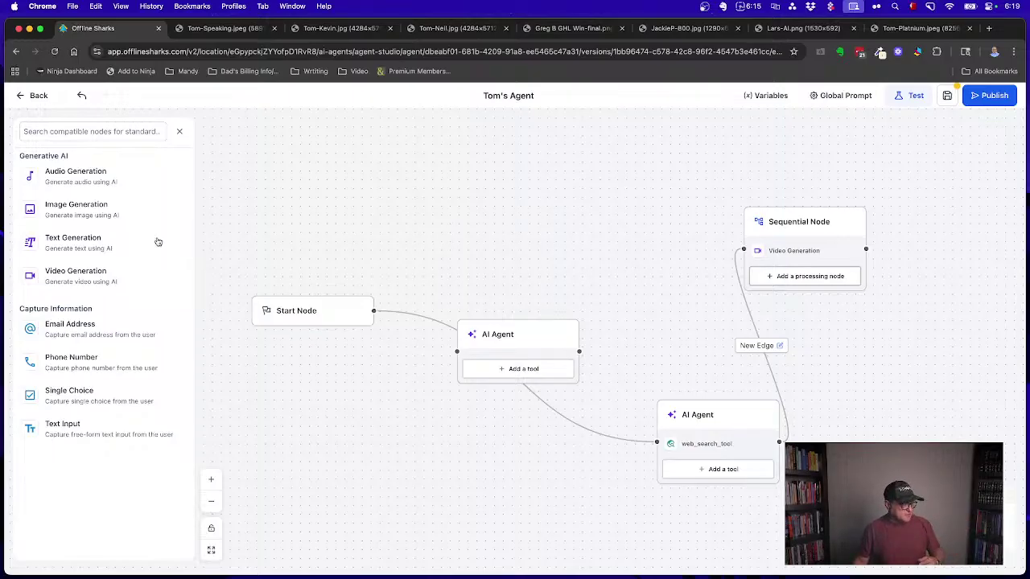
- Realign the Sequential Node and web-search AI Agent, then add an Audio Generation node
left_click(491, 339)
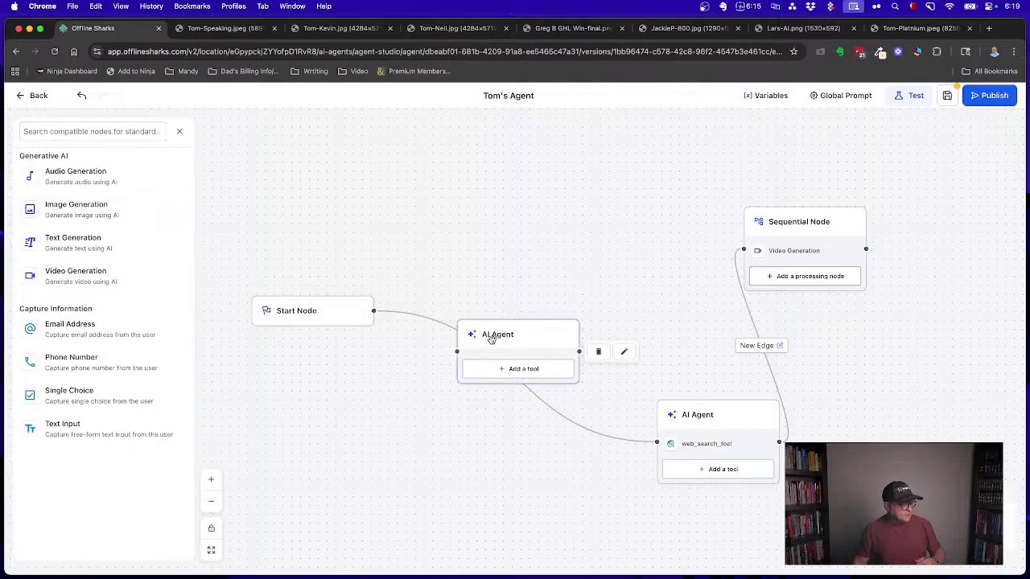
left_click(97, 127)
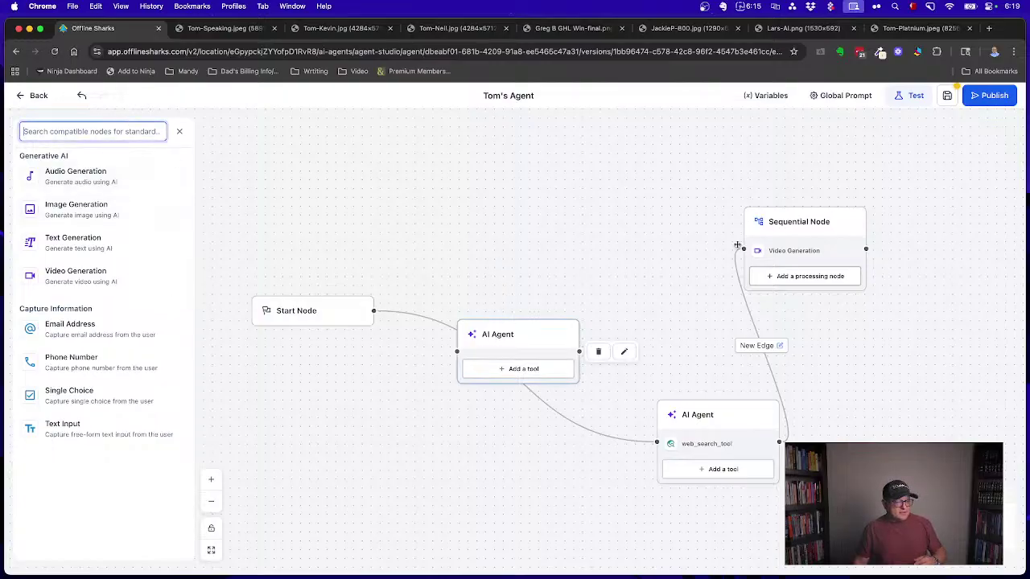
left_click_drag(779, 224, 808, 198)
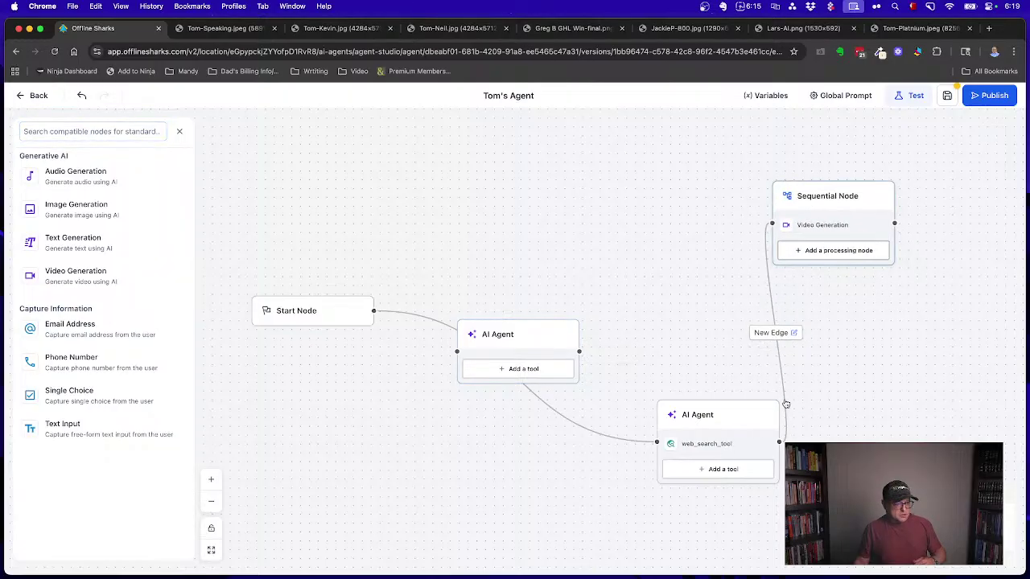
left_click_drag(719, 413, 683, 296)
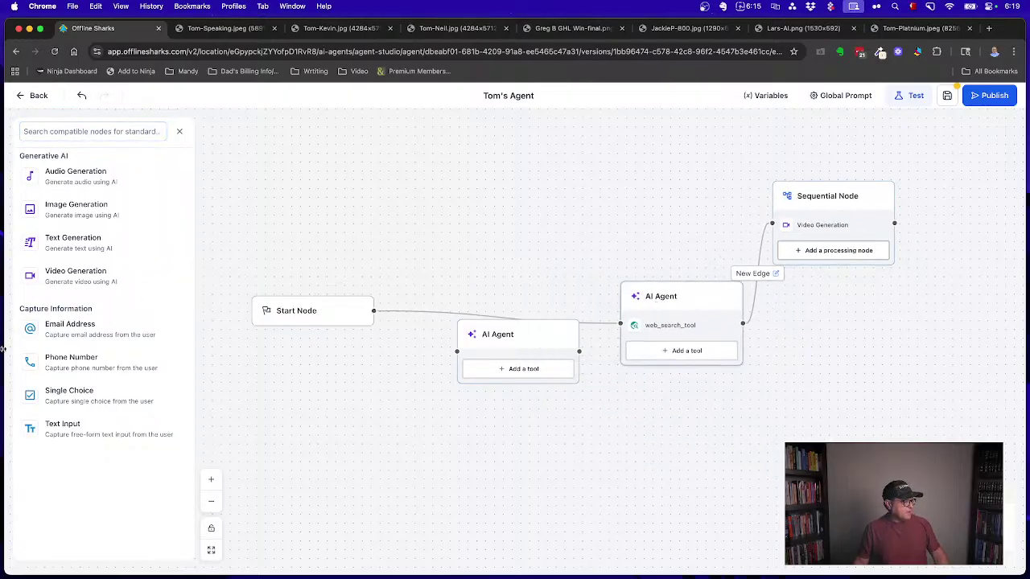
left_click(81, 183)
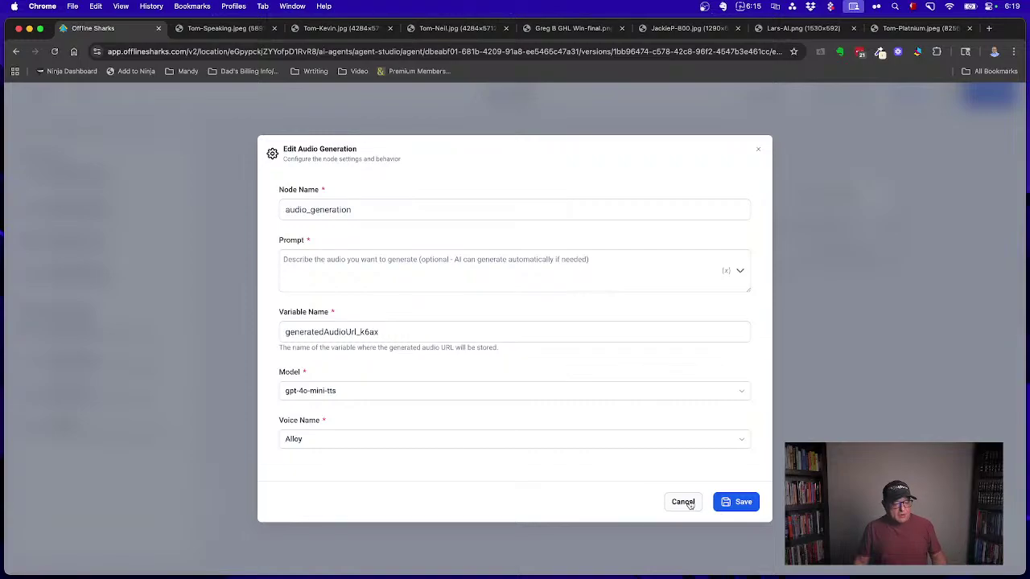
- Cancel the Audio Generation settings, drag the audio node clear and delete it
left_click(683, 502)
left_click_drag(405, 334, 516, 185)
key("BackSpace")
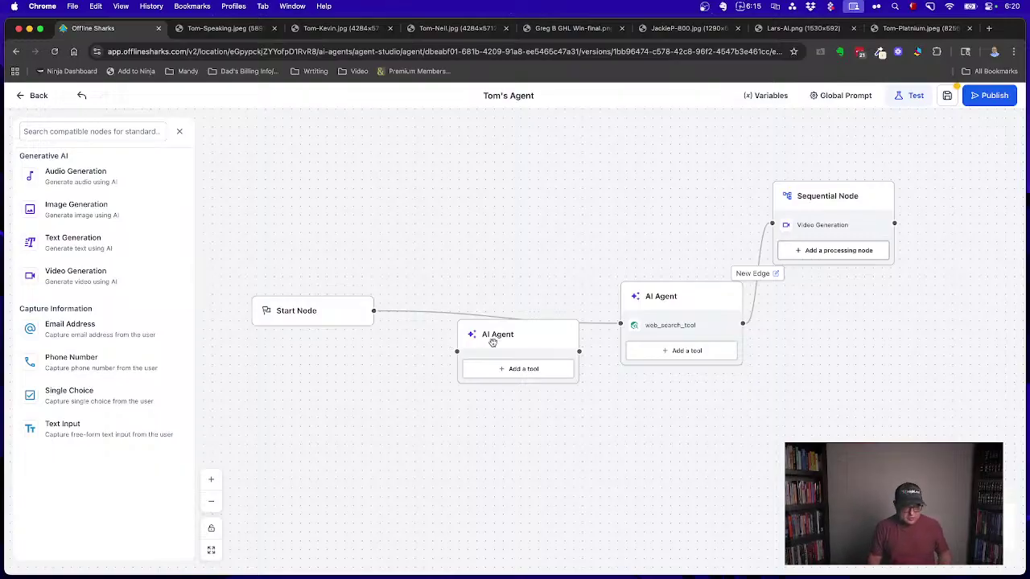
- Delete the empty AI Agent node and shift the web-search AI Agent toward the Start Node
left_click_drag(489, 336, 472, 359)
key("BackSpace")
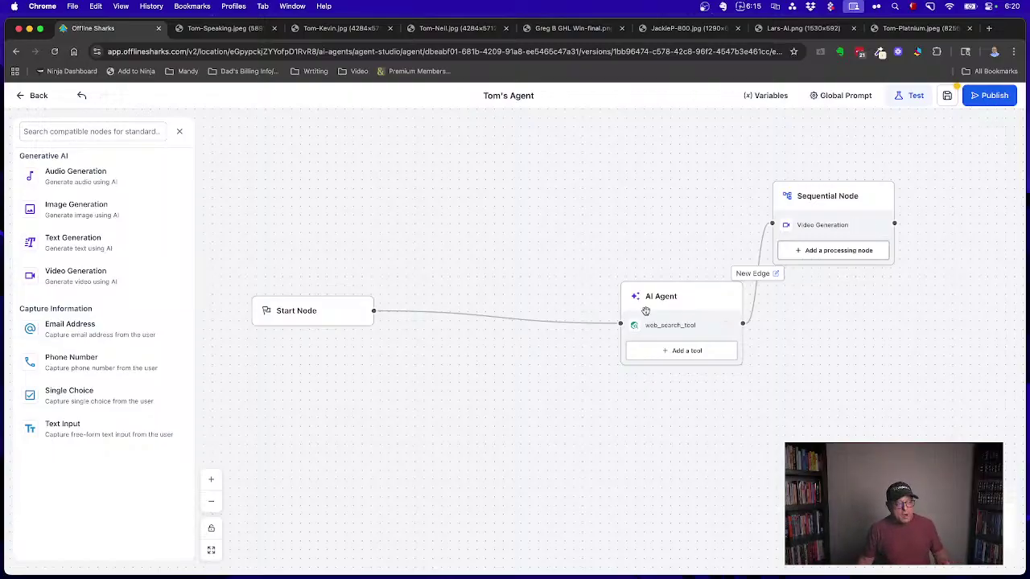
left_click_drag(654, 297, 546, 288)
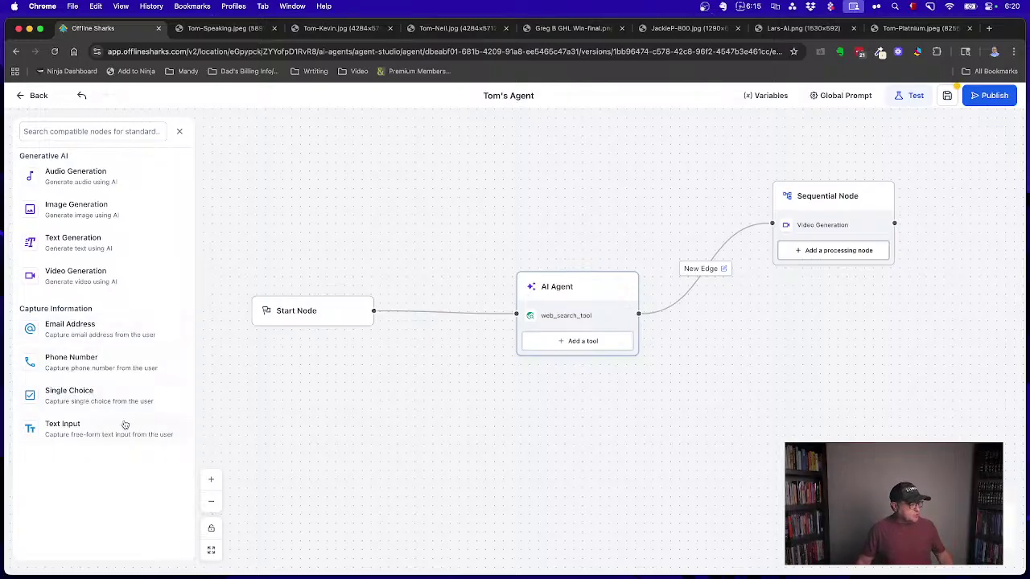
- Reopen the full unfiltered node list and scroll through the available node types
left_click(180, 132)
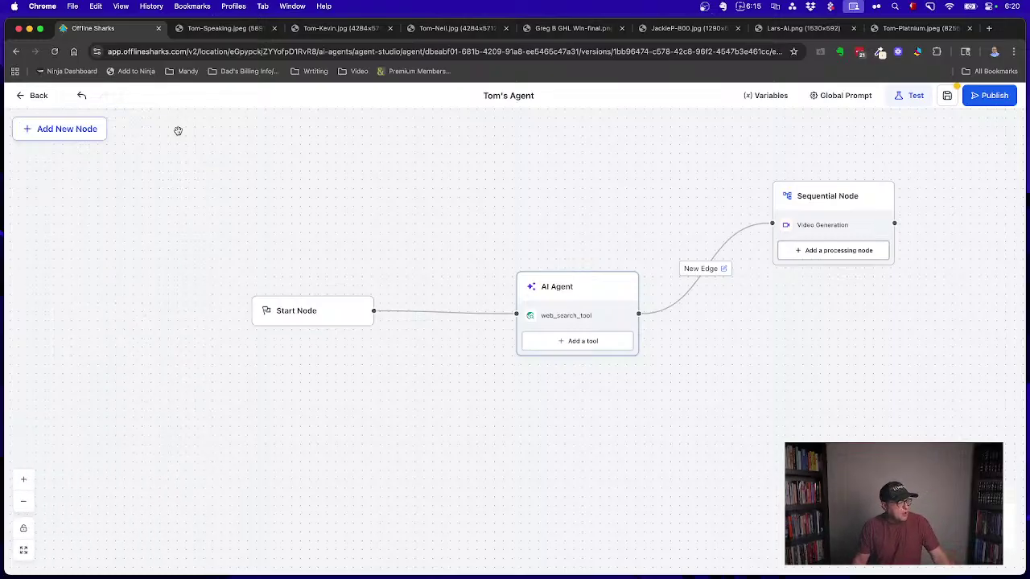
left_click(58, 135)
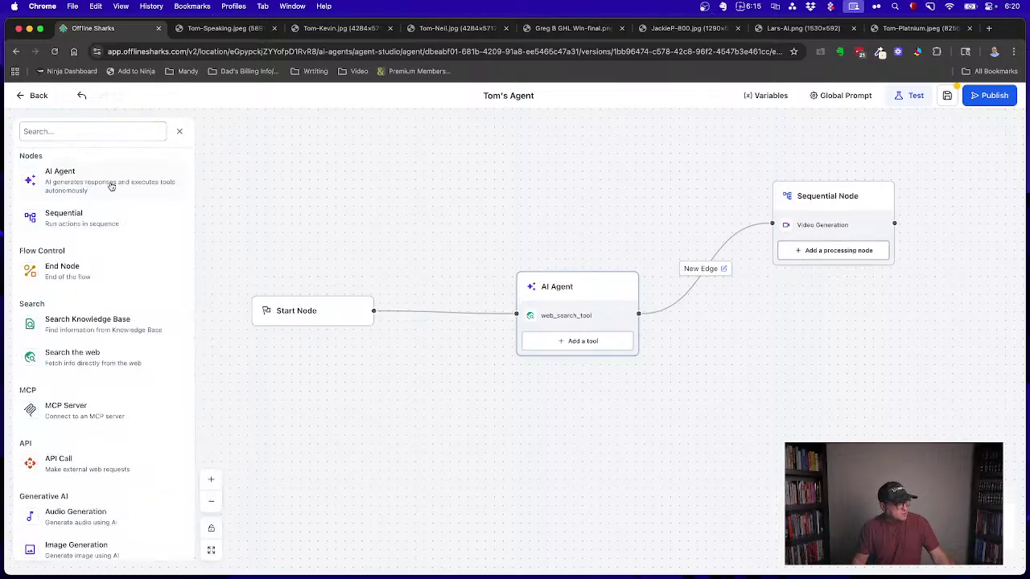
scroll(108, 191, "down", 2)
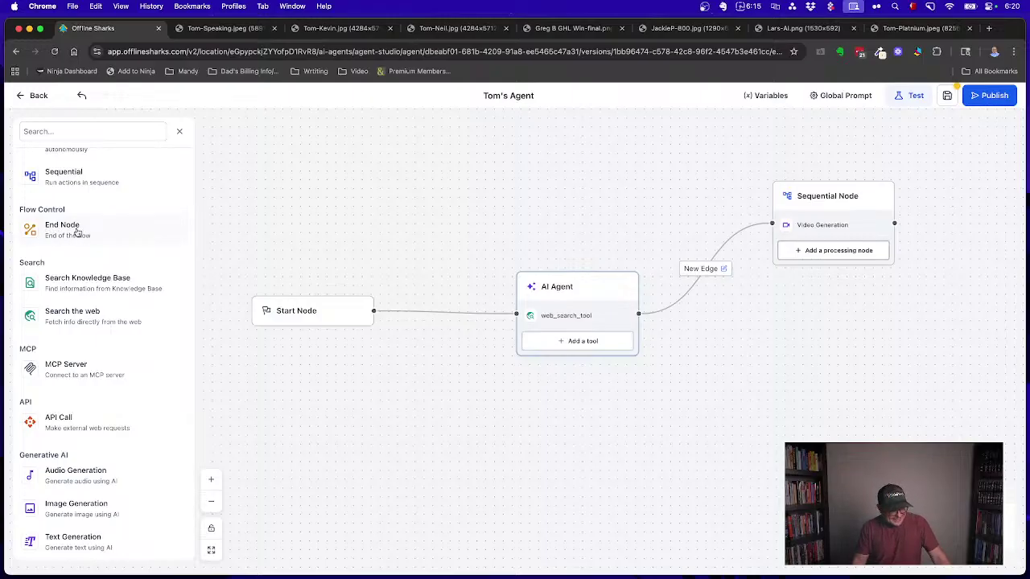
scroll(78, 235, "down", 4)
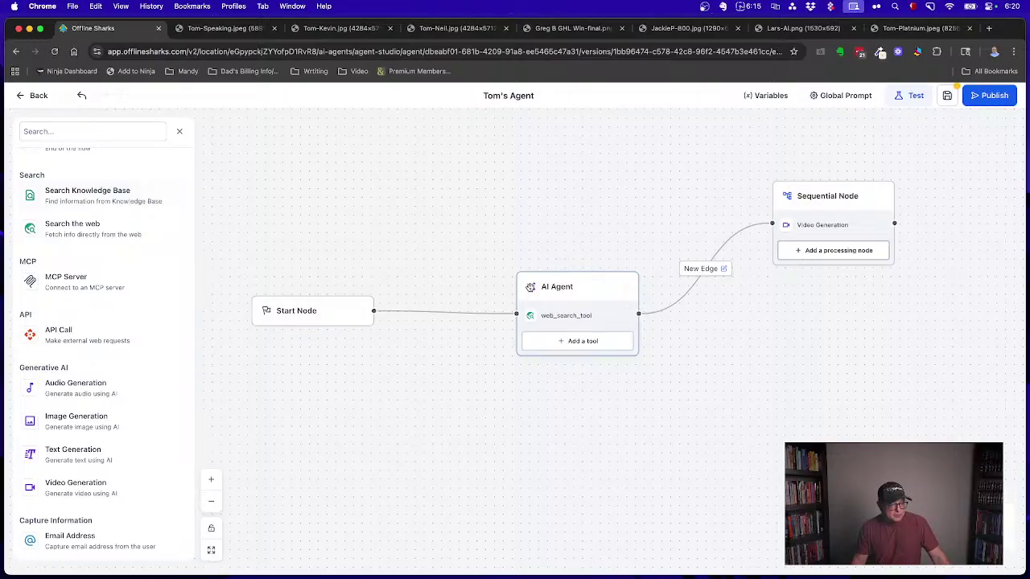
mouse_move(563, 324)
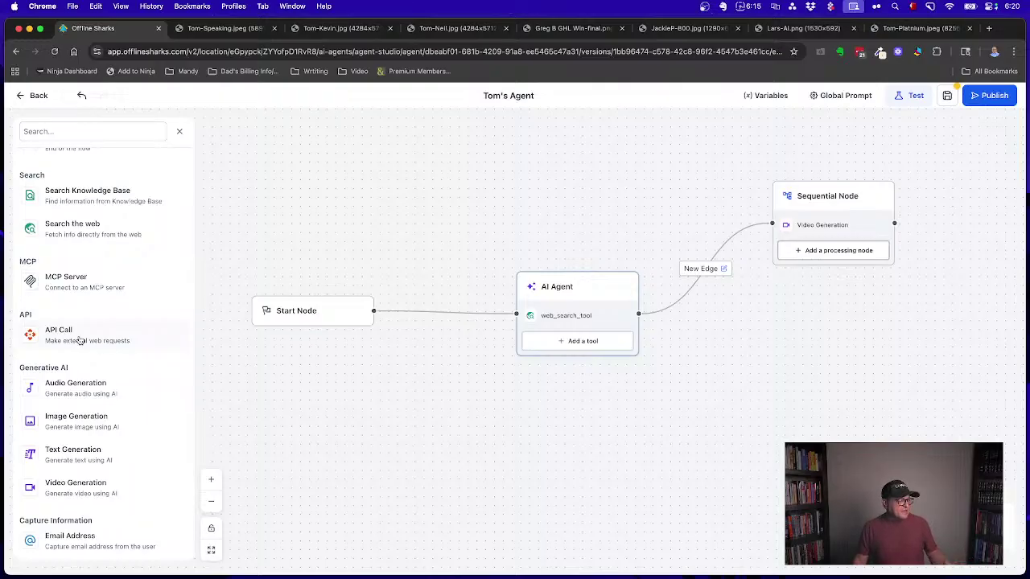
scroll(87, 341, "down", 3)
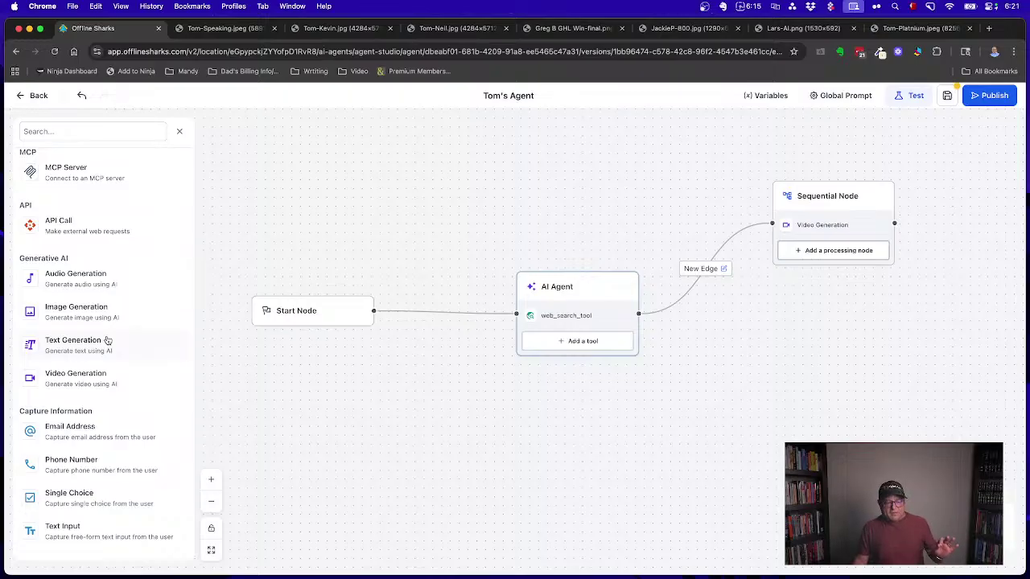
- Line up the AI Agent between the Start Node and a closer Sequential Node
left_click_drag(532, 315, 412, 247)
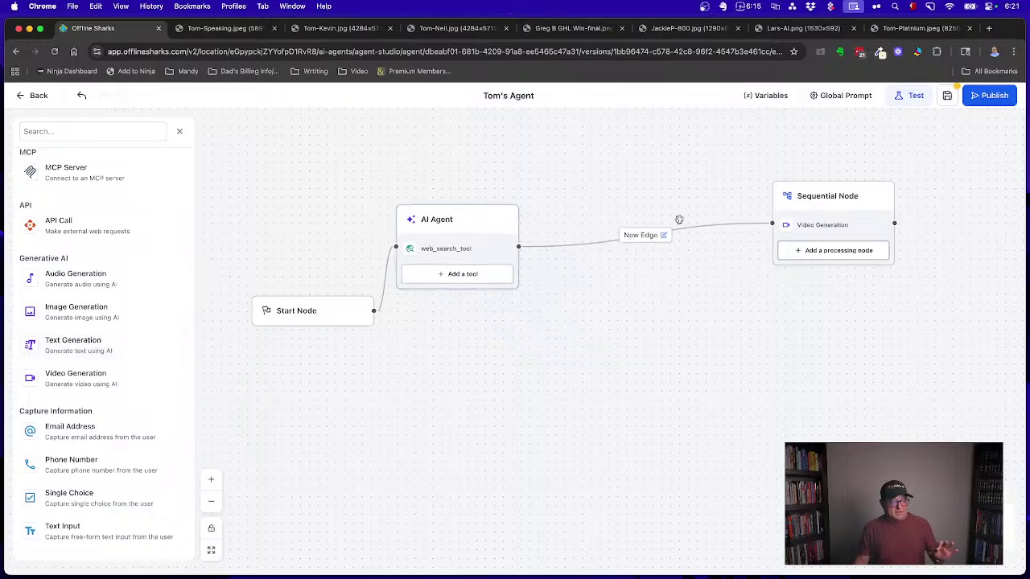
left_click_drag(845, 202, 754, 231)
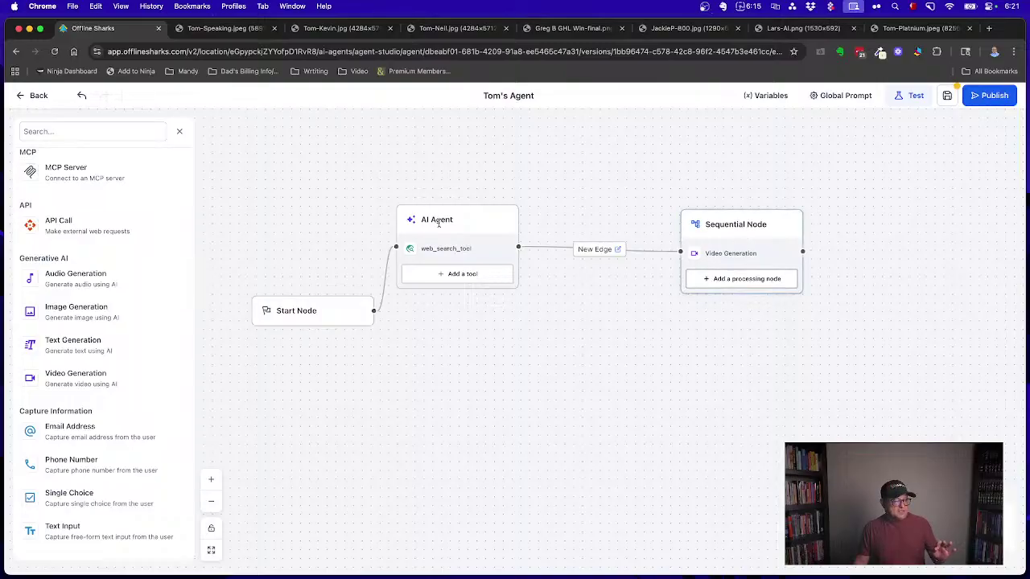
left_click_drag(439, 224, 477, 305)
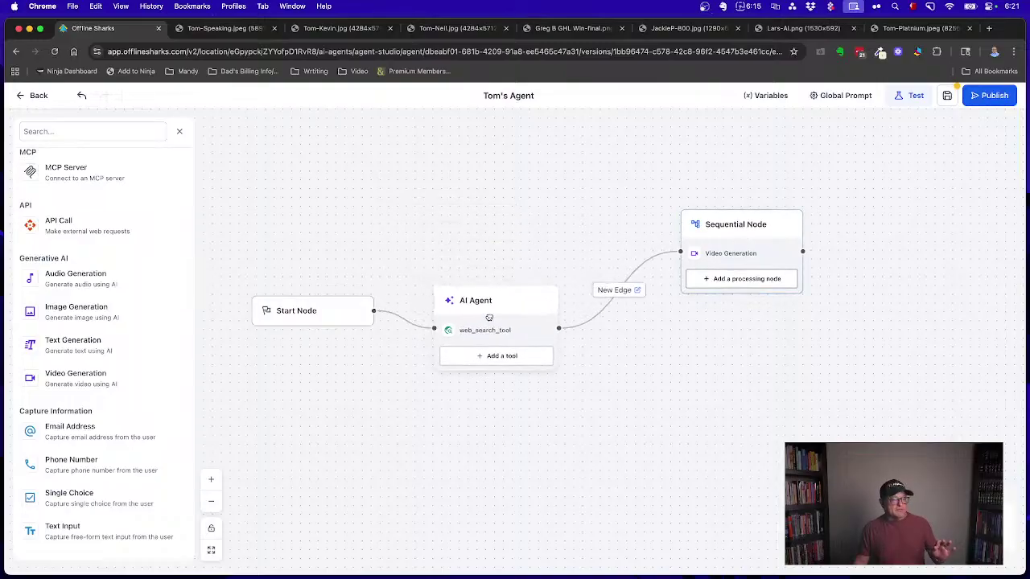
- Try Test, dismiss the unsaved-changes warning, and head back out of the builder
left_click(913, 95)
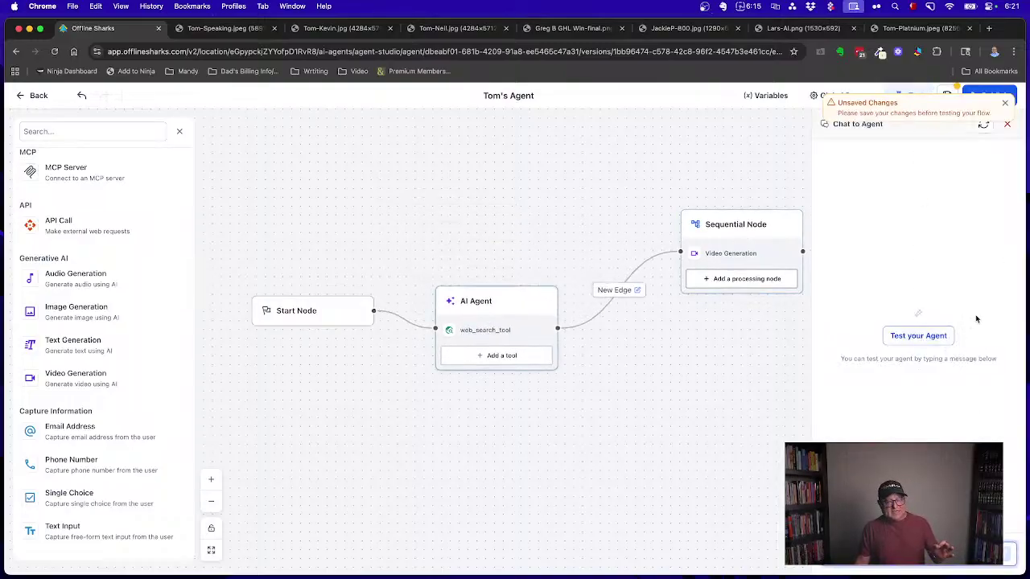
left_click(1003, 101)
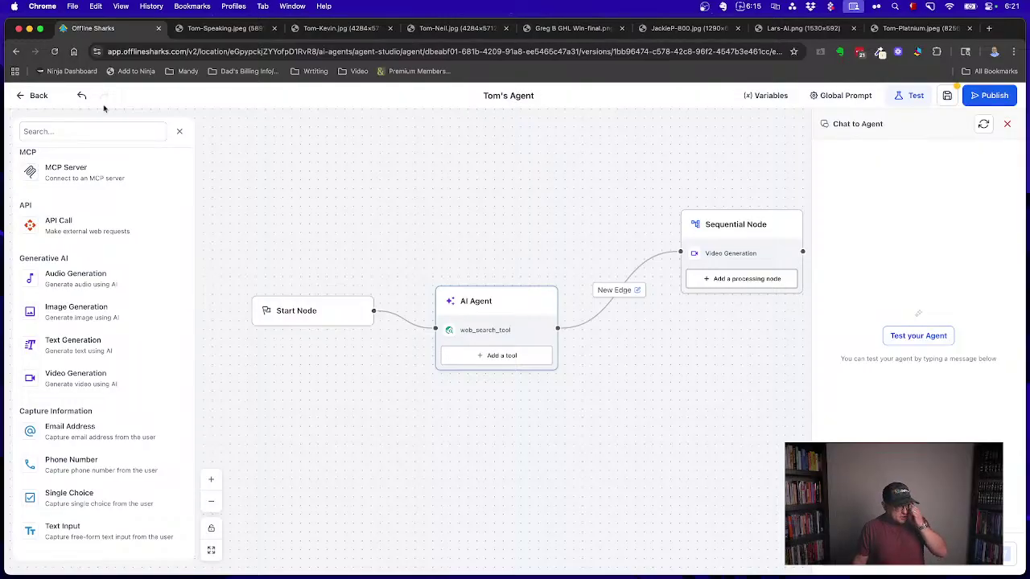
left_click(26, 98)
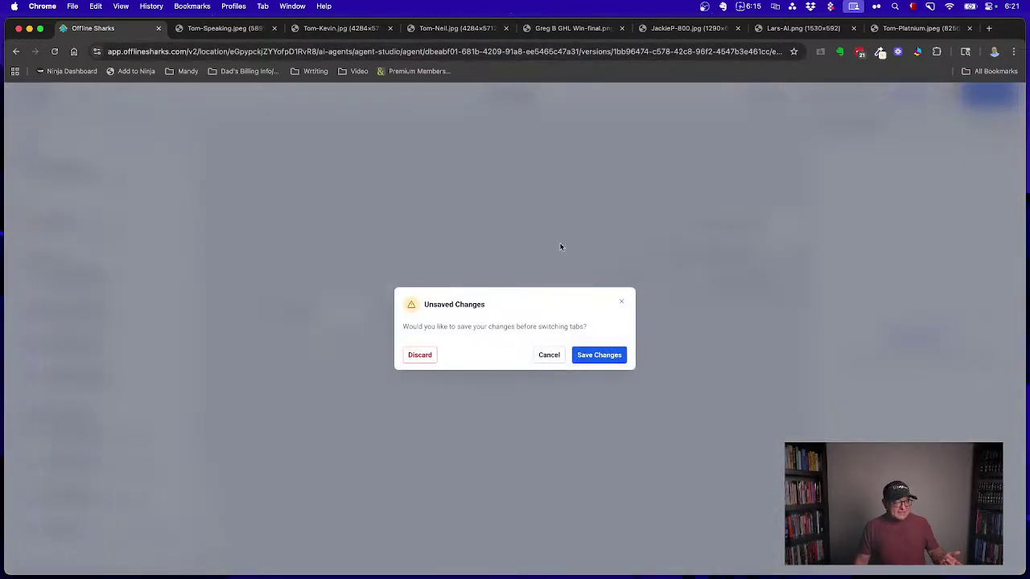
left_click(418, 357)
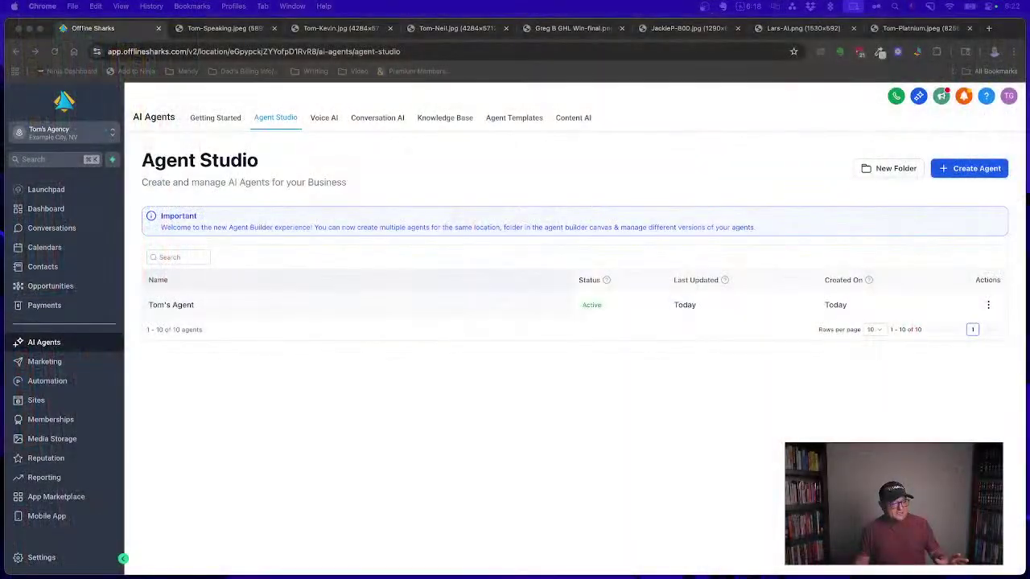
- Open Tom's Agent from the Agent Studio list in the builder
left_click(170, 306)
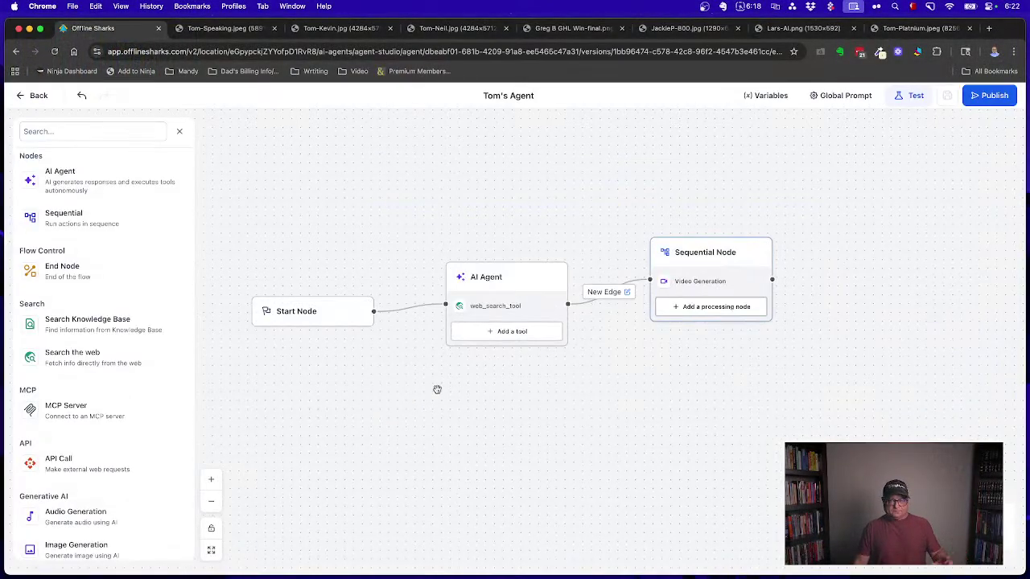